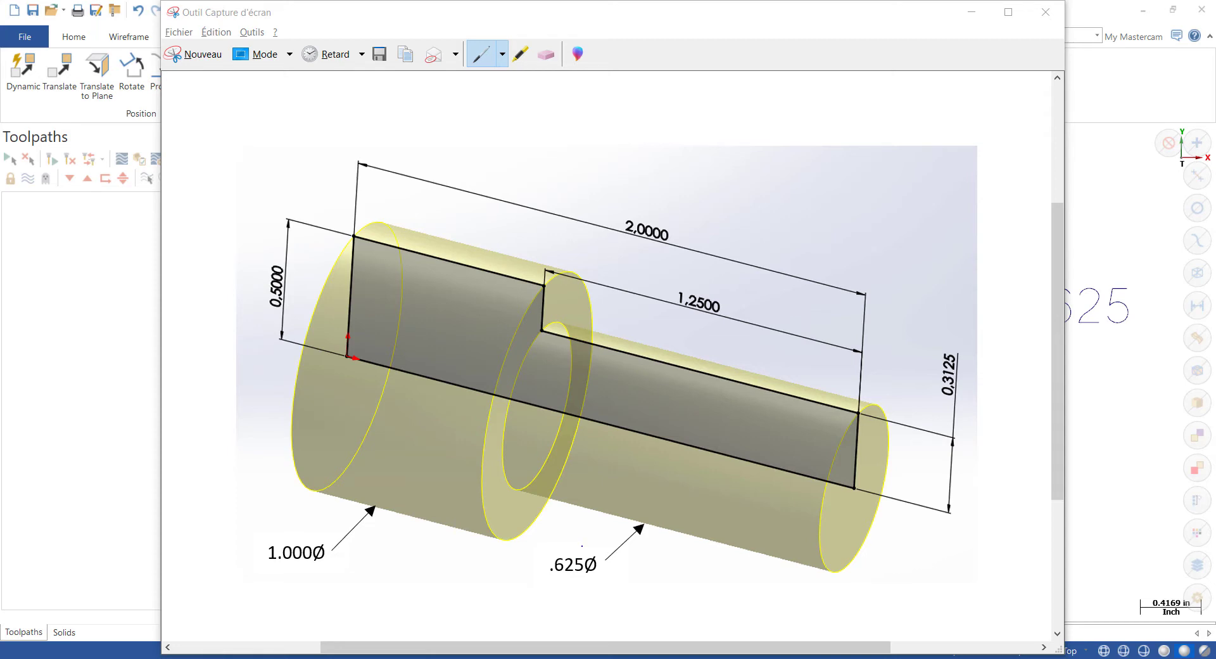
Step: Circle the 1.000 and .625 diameters and the 0.5000 and 0.3125 dimensions on the reference image, and underline both diameters
{"action": "left_click", "coordinate": [556, 542]}
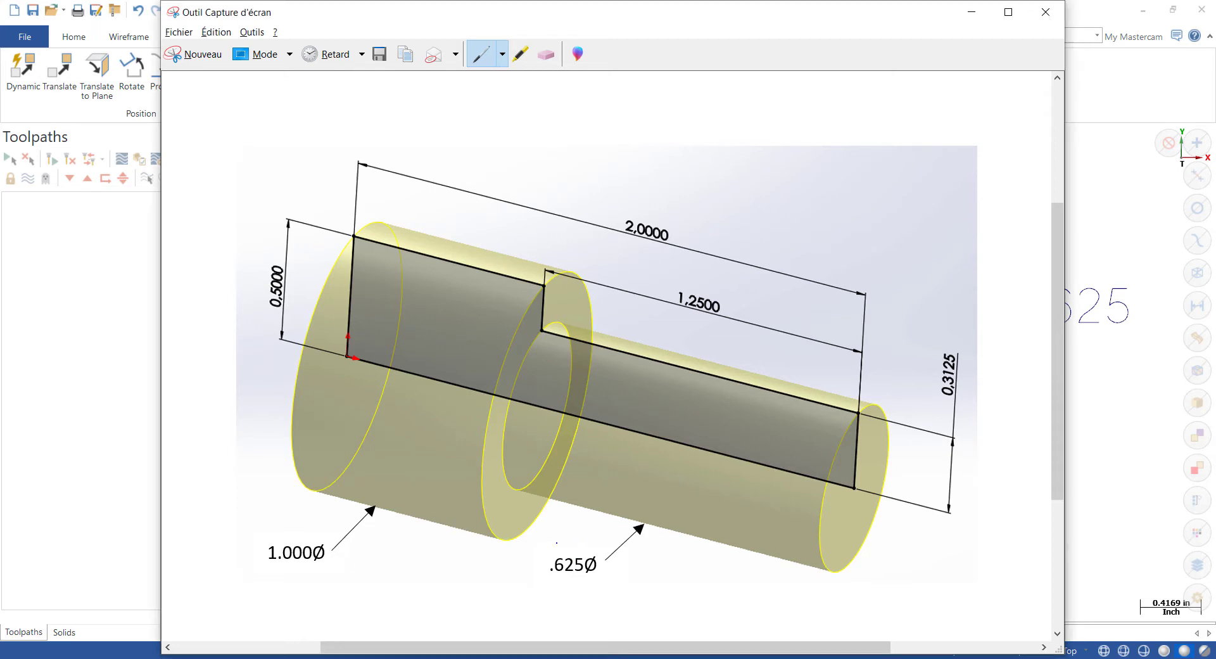
{"action": "mouse_move", "coordinate": [559, 553]}
{"action": "left_mouse_down"}
{"action": "mouse_move", "coordinate": [573, 590]}
{"action": "mouse_move", "coordinate": [574, 545]}
{"action": "mouse_move", "coordinate": [552, 547]}
{"action": "left_mouse_up"}
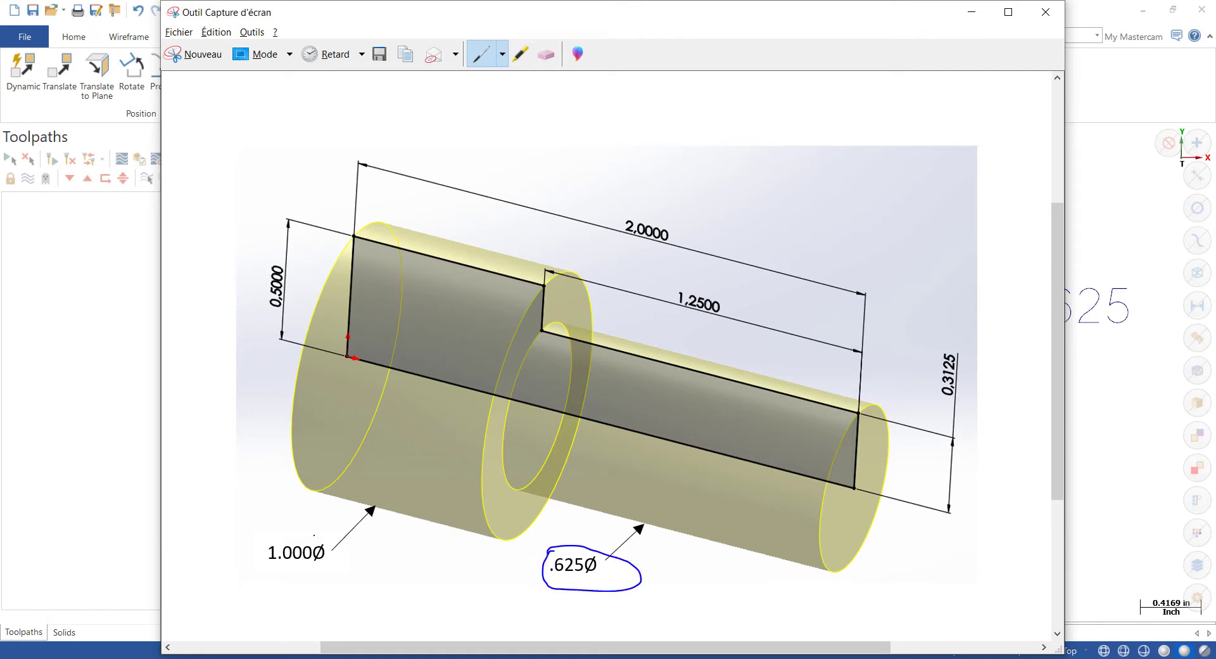
{"action": "mouse_move", "coordinate": [314, 535]}
{"action": "left_mouse_down"}
{"action": "mouse_move", "coordinate": [262, 544]}
{"action": "mouse_move", "coordinate": [314, 535]}
{"action": "left_mouse_up"}
{"action": "mouse_move", "coordinate": [283, 257]}
{"action": "left_mouse_down"}
{"action": "mouse_move", "coordinate": [268, 310]}
{"action": "mouse_move", "coordinate": [294, 242]}
{"action": "left_mouse_up"}
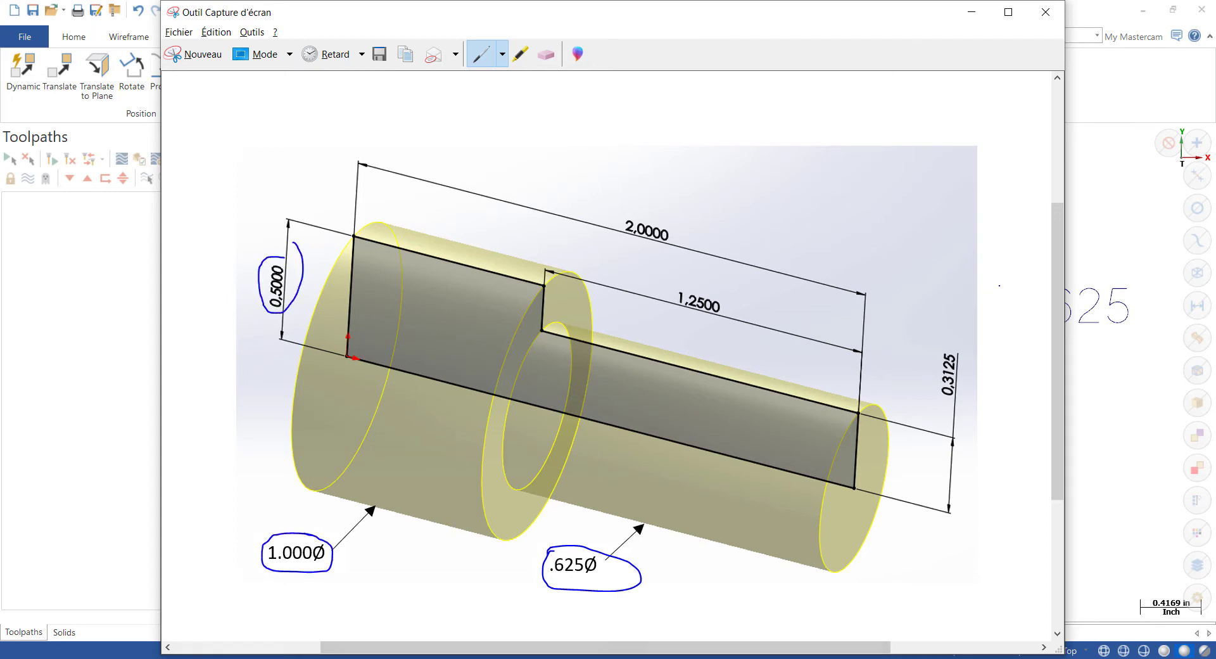
{"action": "mouse_move", "coordinate": [930, 368]}
{"action": "left_mouse_down"}
{"action": "mouse_move", "coordinate": [971, 380]}
{"action": "mouse_move", "coordinate": [939, 322]}
{"action": "left_mouse_up"}
{"action": "left_click_drag", "start_coordinate": [550, 574], "coordinate": [590, 575]}
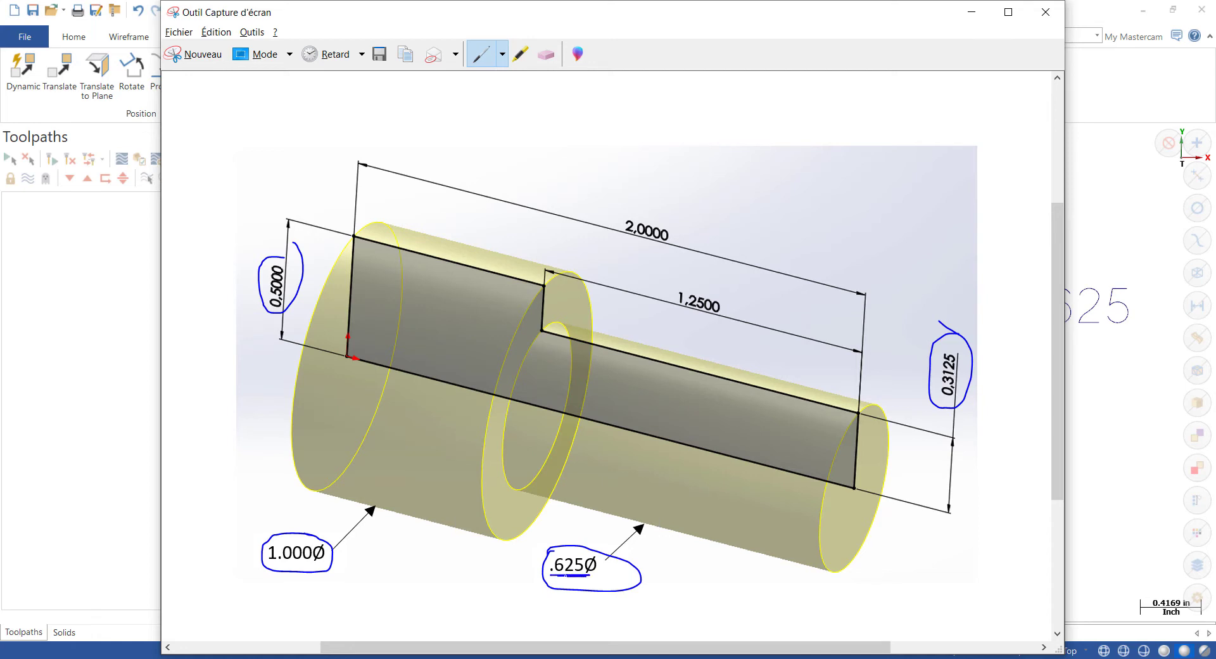
{"action": "mouse_move", "coordinate": [263, 566]}
{"action": "left_mouse_down"}
{"action": "mouse_move", "coordinate": [347, 566]}
{"action": "mouse_move", "coordinate": [327, 569]}
{"action": "left_mouse_up"}
Step: Switch to Mastercam and select all lines of the stepped profile, without the dimensions, for the Scale command
{"action": "key", "text": "alt+Tab"}
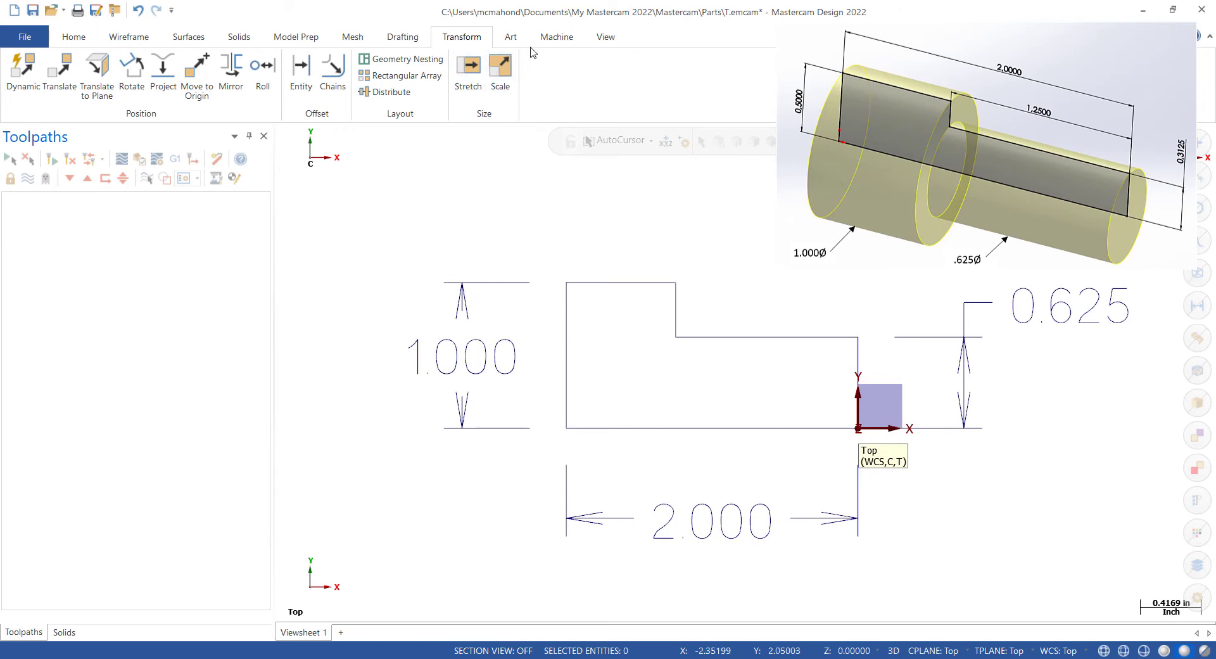
{"action": "left_click", "coordinate": [505, 81]}
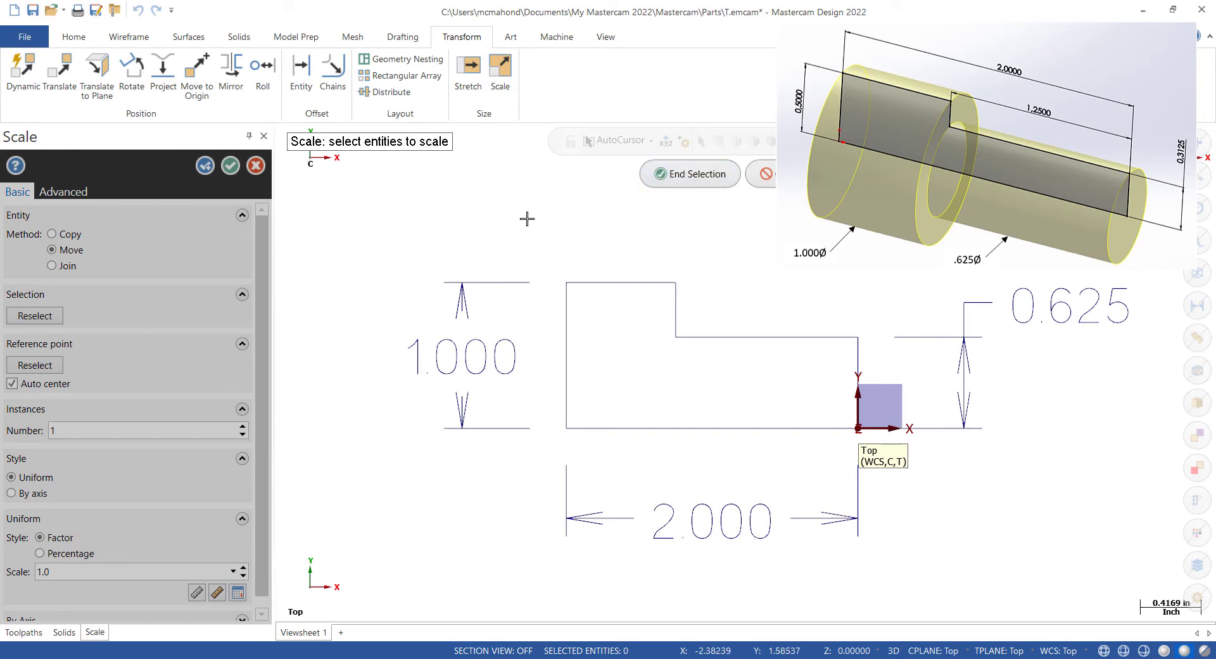
{"action": "left_click_drag", "start_coordinate": [555, 264], "coordinate": [877, 437]}
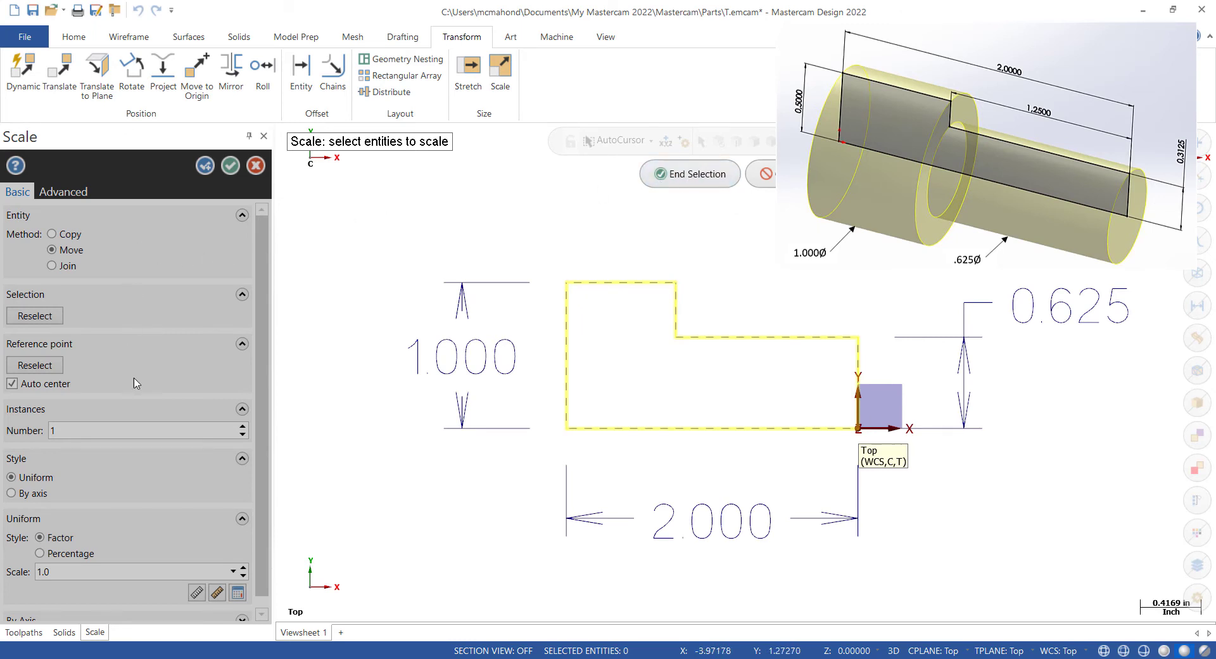
{"action": "left_click", "coordinate": [691, 178]}
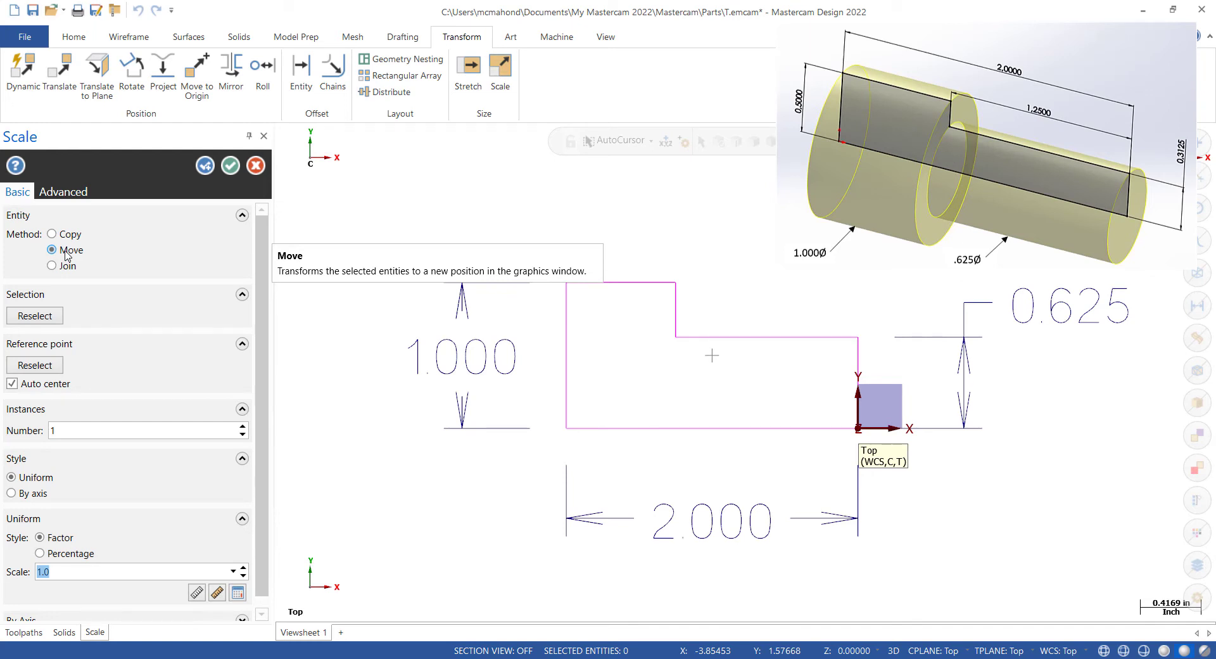
Step: Turn off automatic centring for the scale and set the origin at the profile's lower right corner as reference point
{"action": "left_click", "coordinate": [12, 384]}
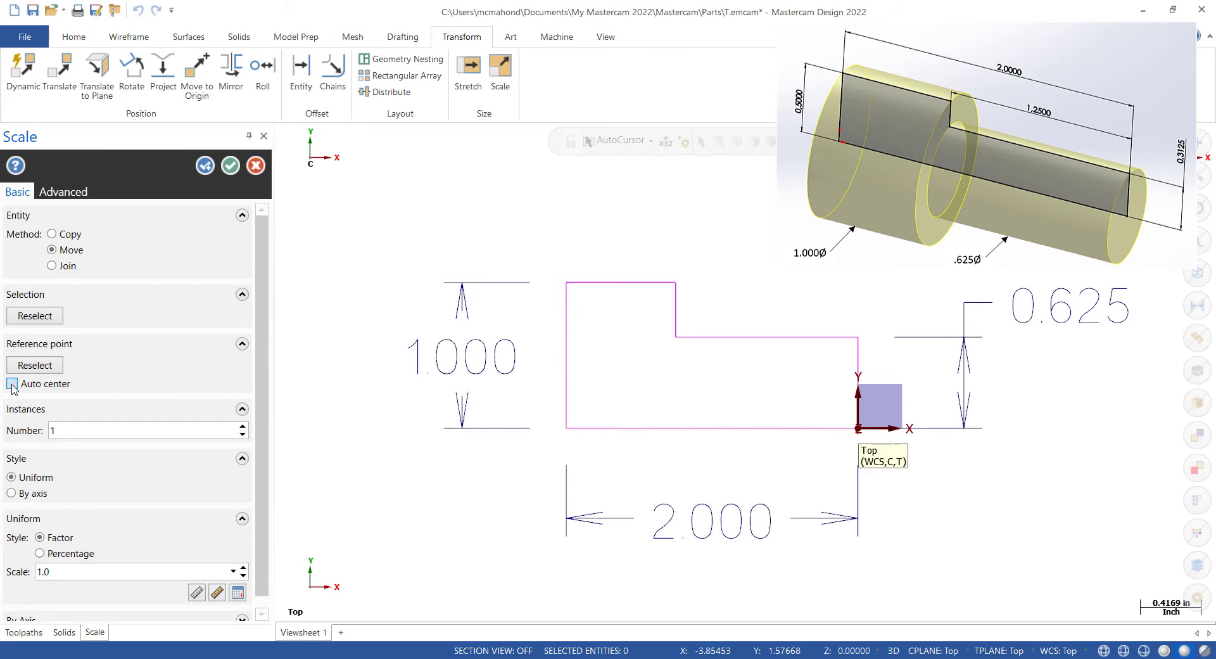
{"action": "left_click", "coordinate": [42, 367]}
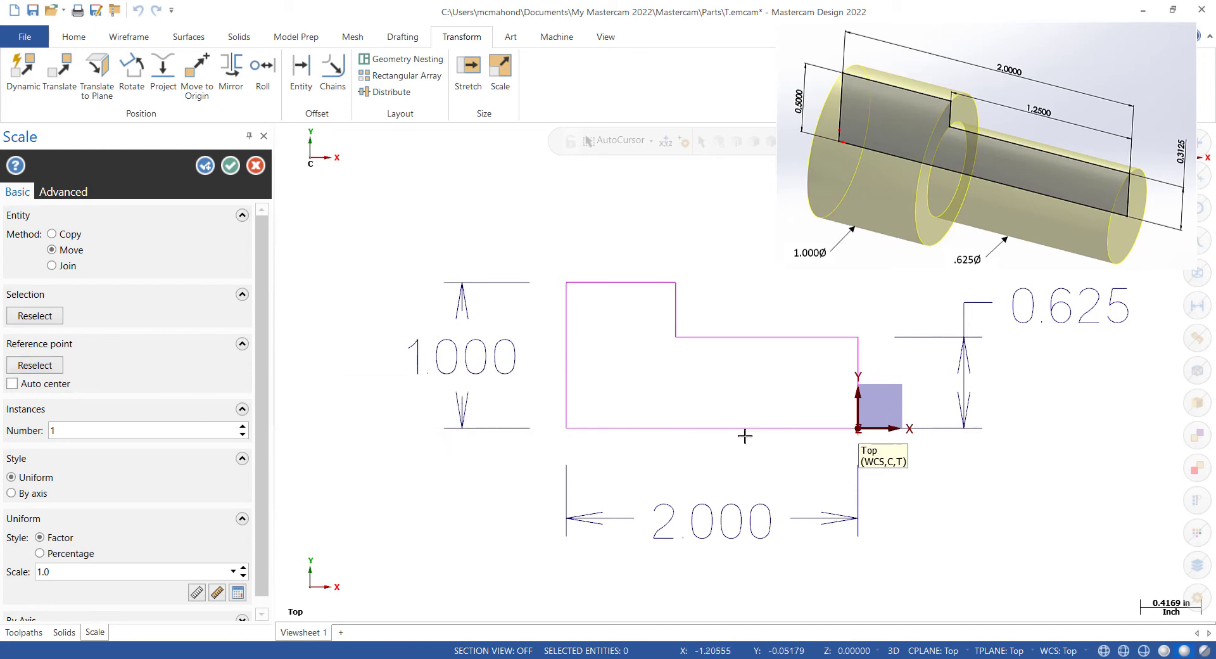
{"action": "left_click", "coordinate": [39, 368]}
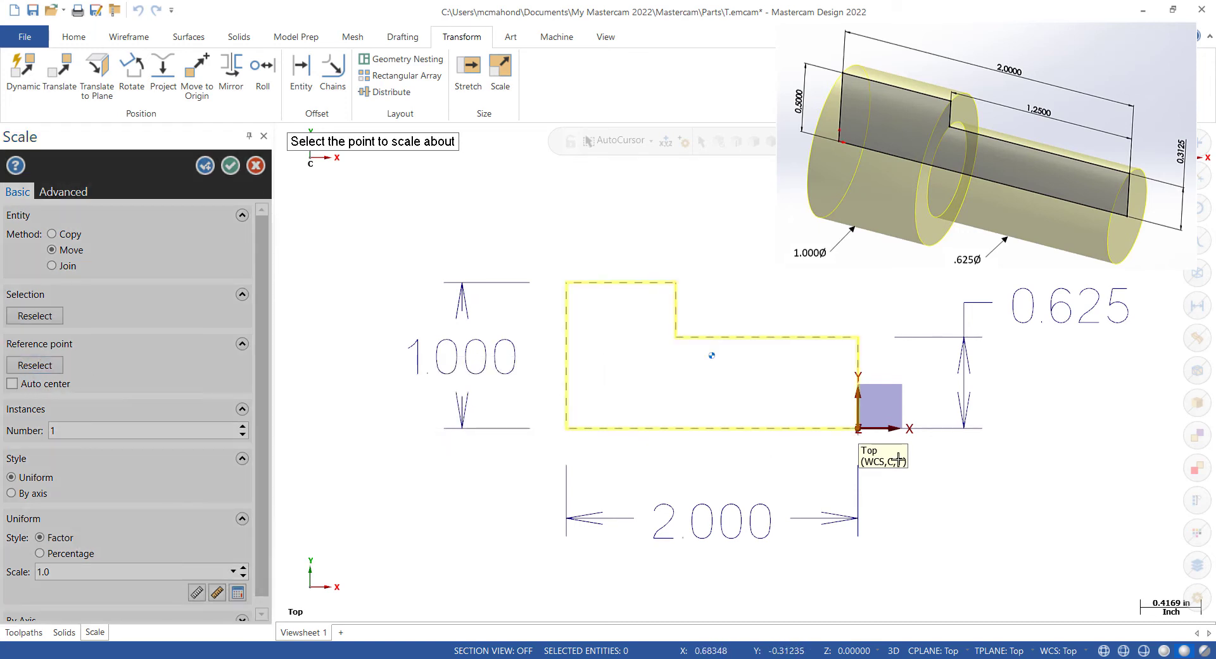
{"action": "left_click", "coordinate": [859, 429]}
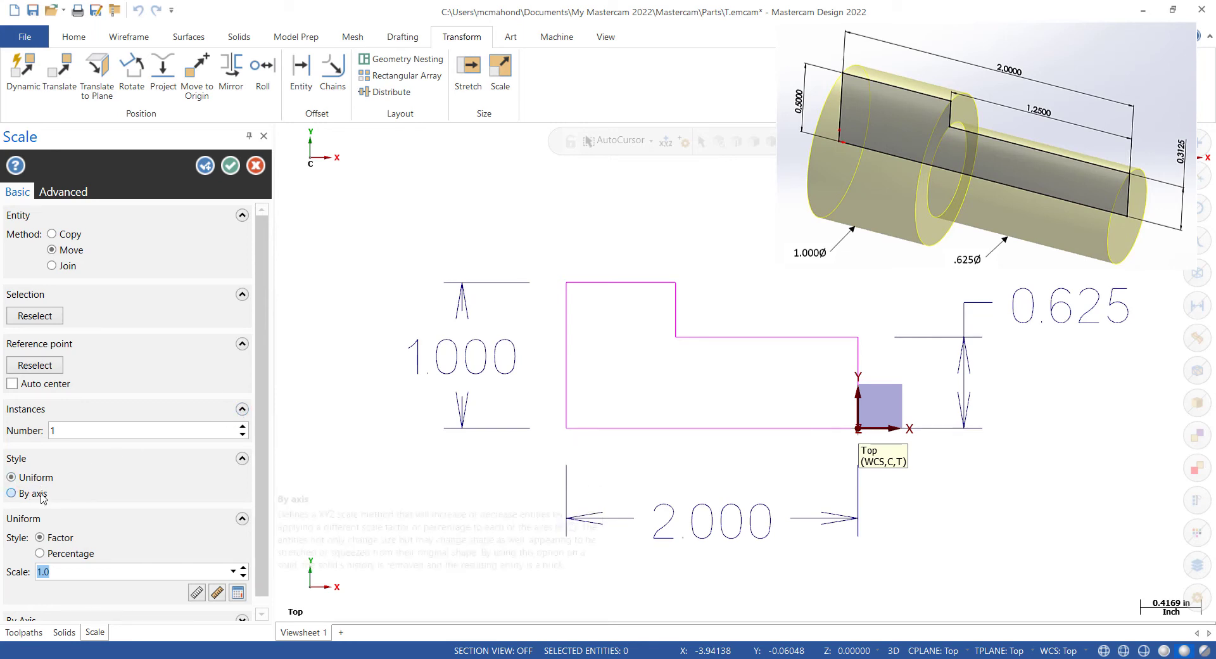
Step: Try a uniform scale factor of 0.7 on the profile and return it to 1.0
{"action": "type", "text": "0.7"}
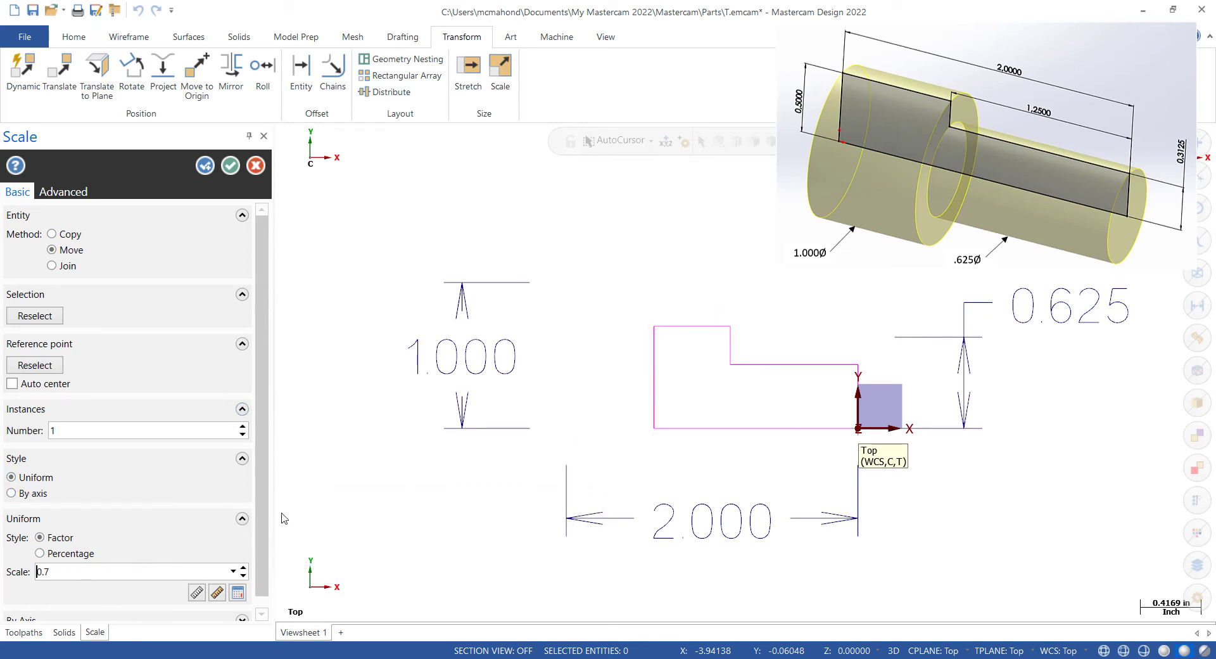
{"action": "scroll", "coordinate": [732, 407], "scroll_direction": "down", "scroll_amount": 1}
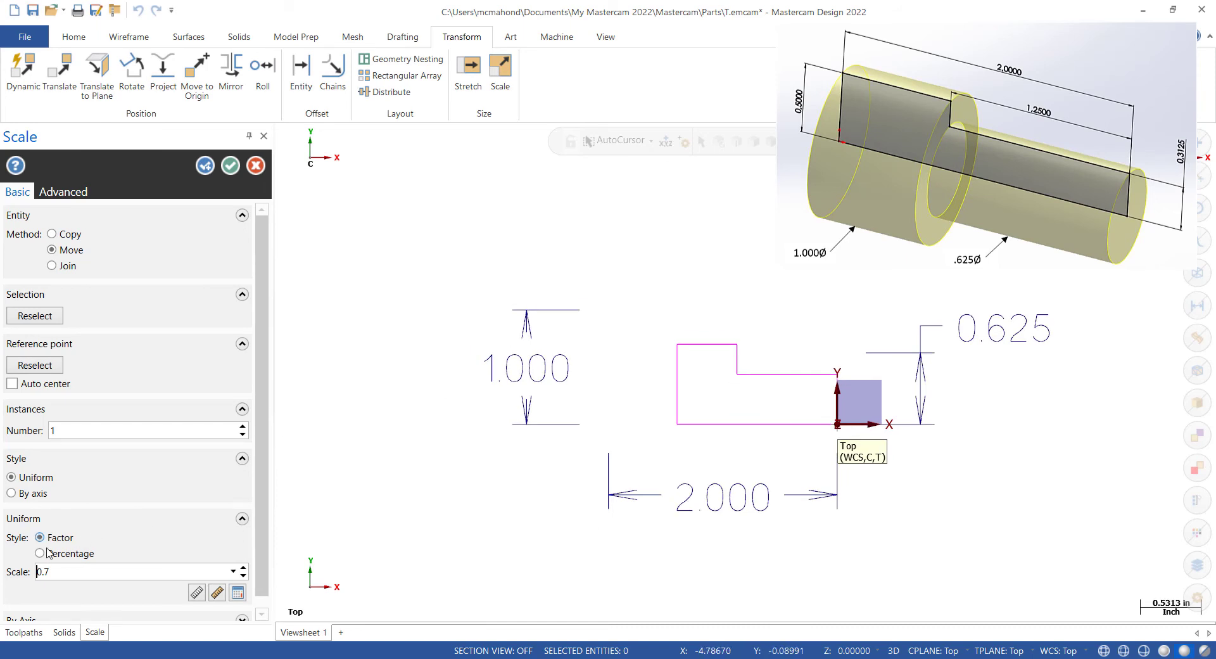
{"action": "scroll", "coordinate": [79, 568], "scroll_direction": "up", "scroll_amount": 3}
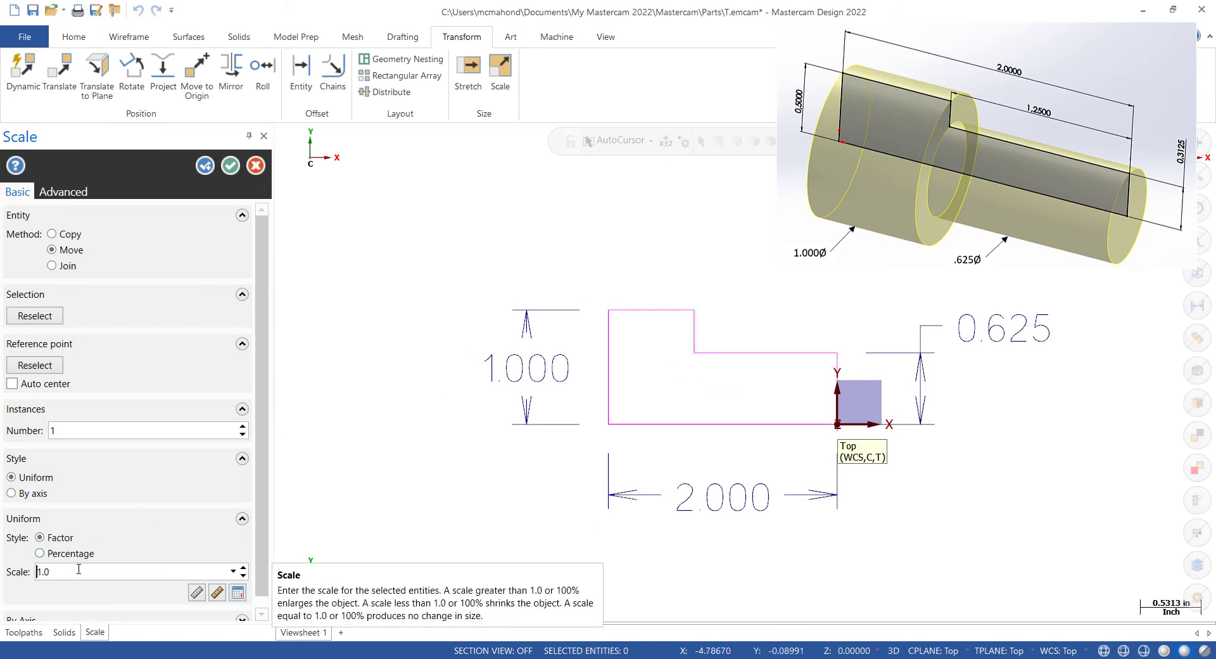
Step: Scale the profile by axis with a Y factor of 0.5, keeping X and Z at 1.0, and finish the command
{"action": "left_click", "coordinate": [10, 493]}
{"action": "scroll", "coordinate": [81, 549], "scroll_direction": "down", "scroll_amount": 1}
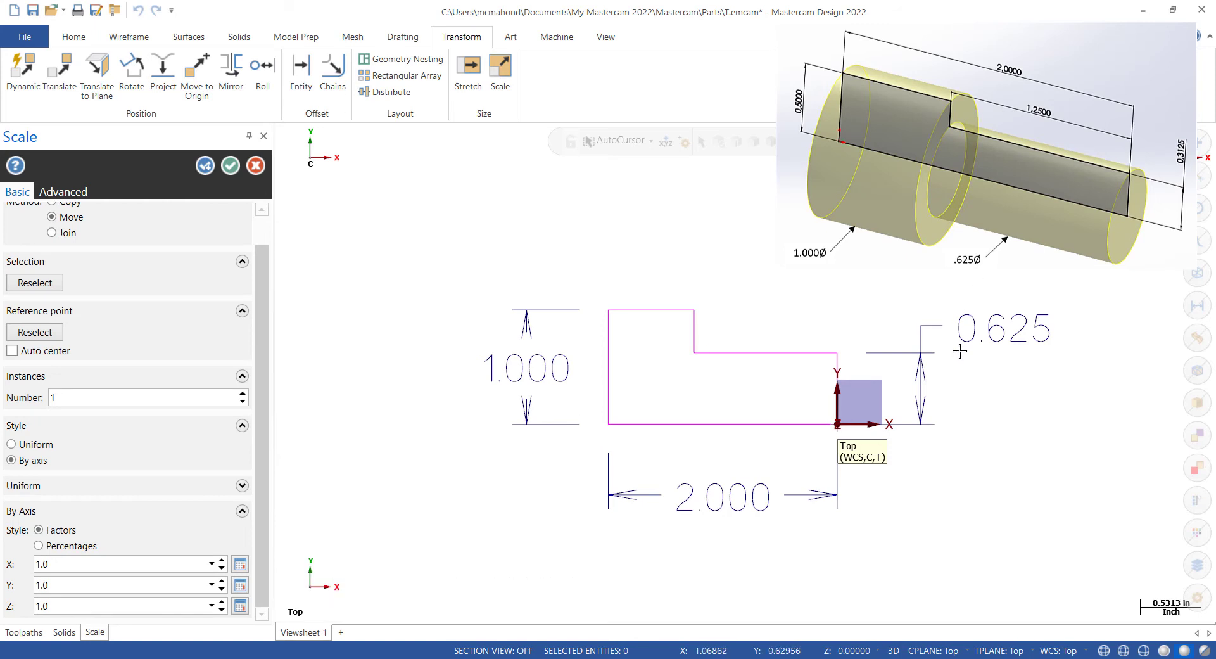
{"action": "left_click", "coordinate": [184, 588]}
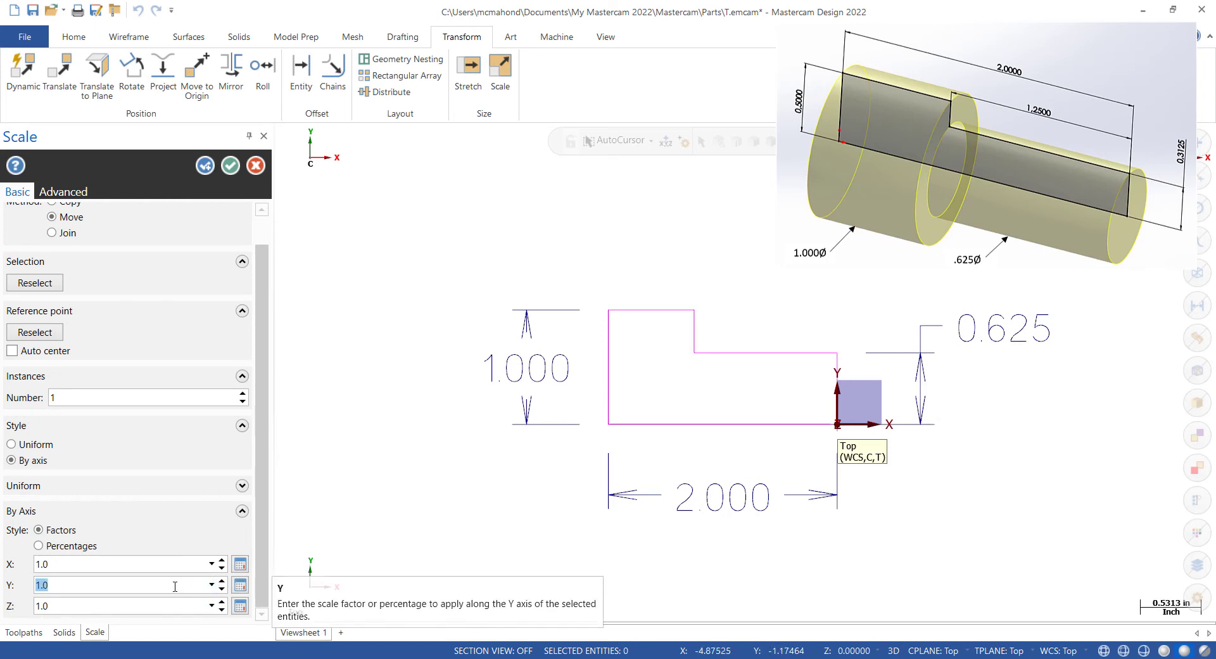
{"action": "type", "text": "0.5"}
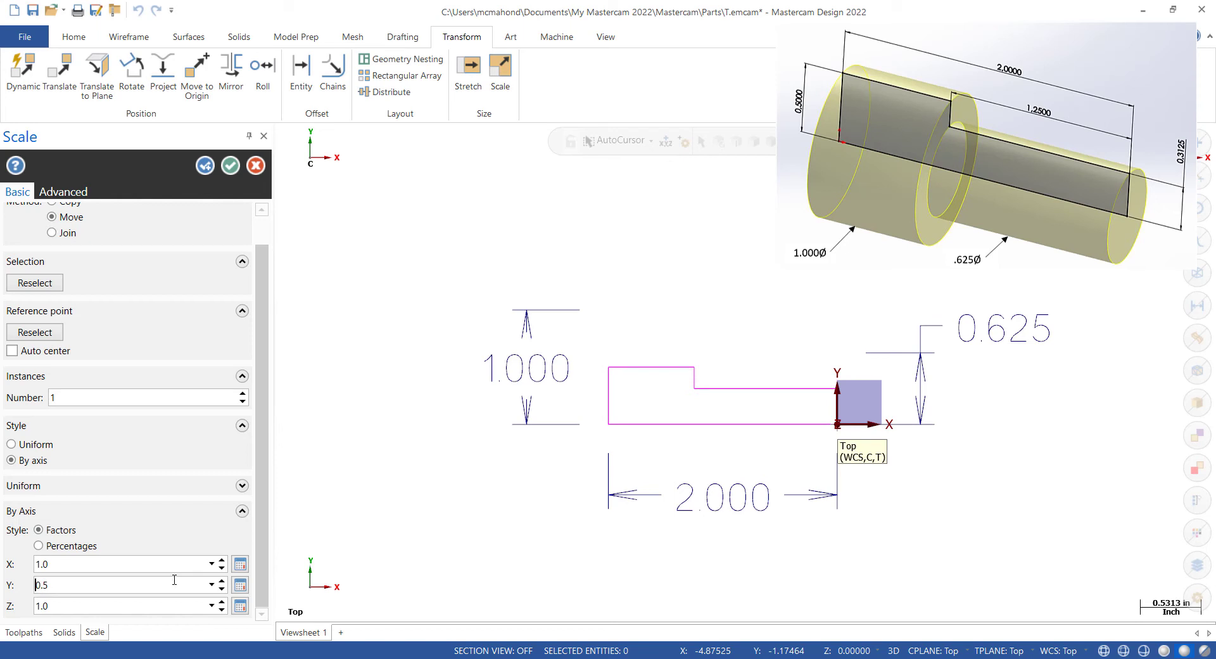
{"action": "left_click", "coordinate": [206, 166]}
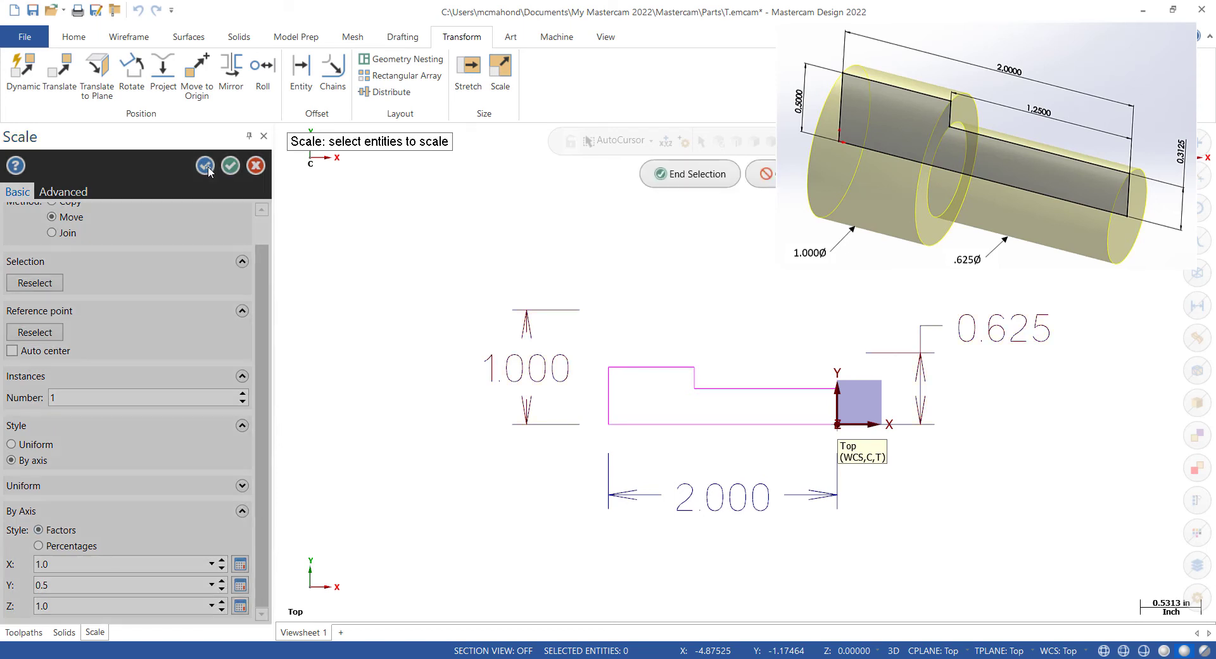
{"action": "left_click", "coordinate": [697, 174]}
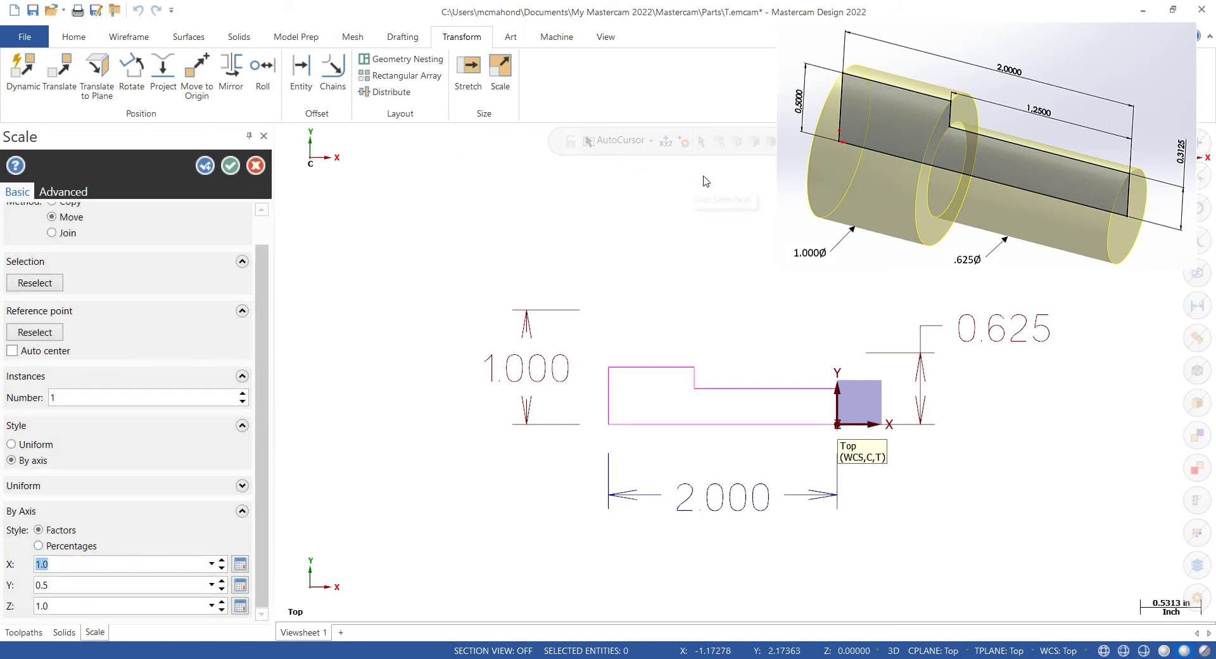
{"action": "left_click", "coordinate": [231, 171]}
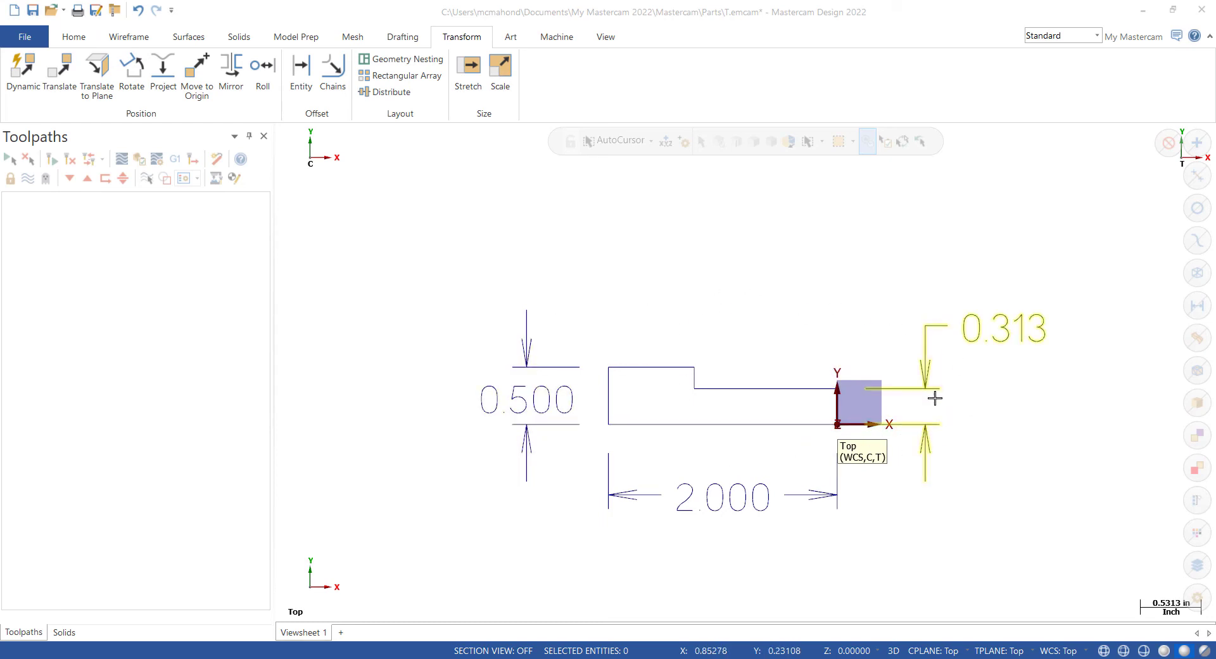
Step: Add a default lathe machine group to the part
{"action": "left_click", "coordinate": [933, 652]}
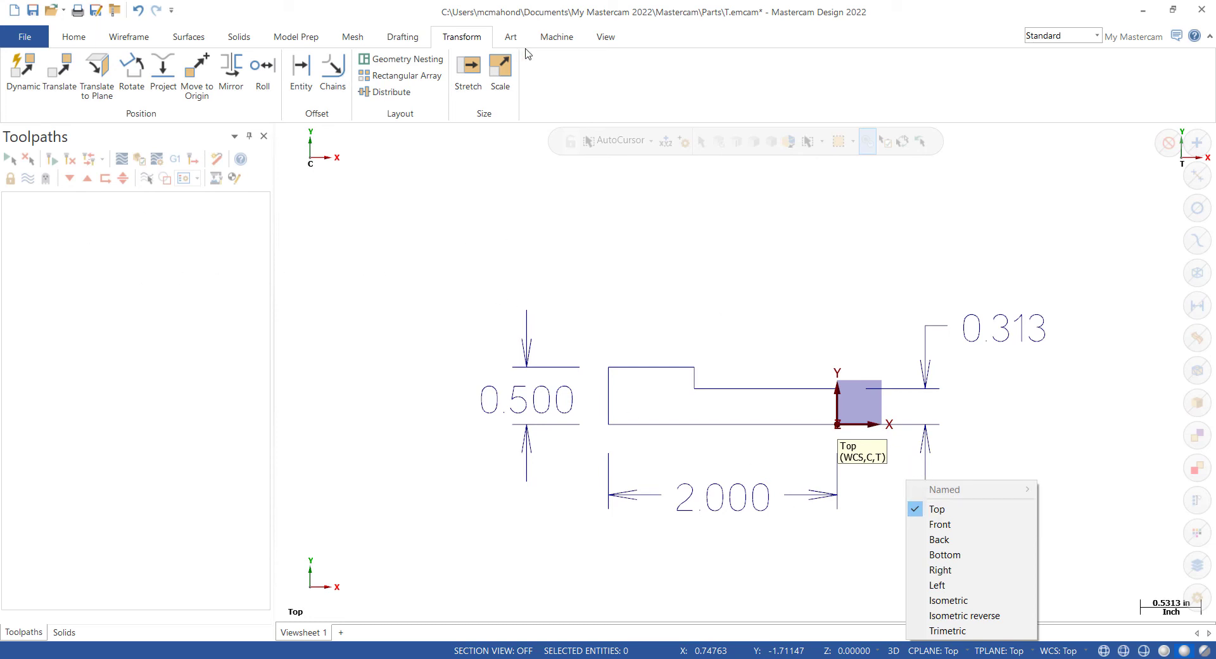
{"action": "left_click", "coordinate": [555, 39]}
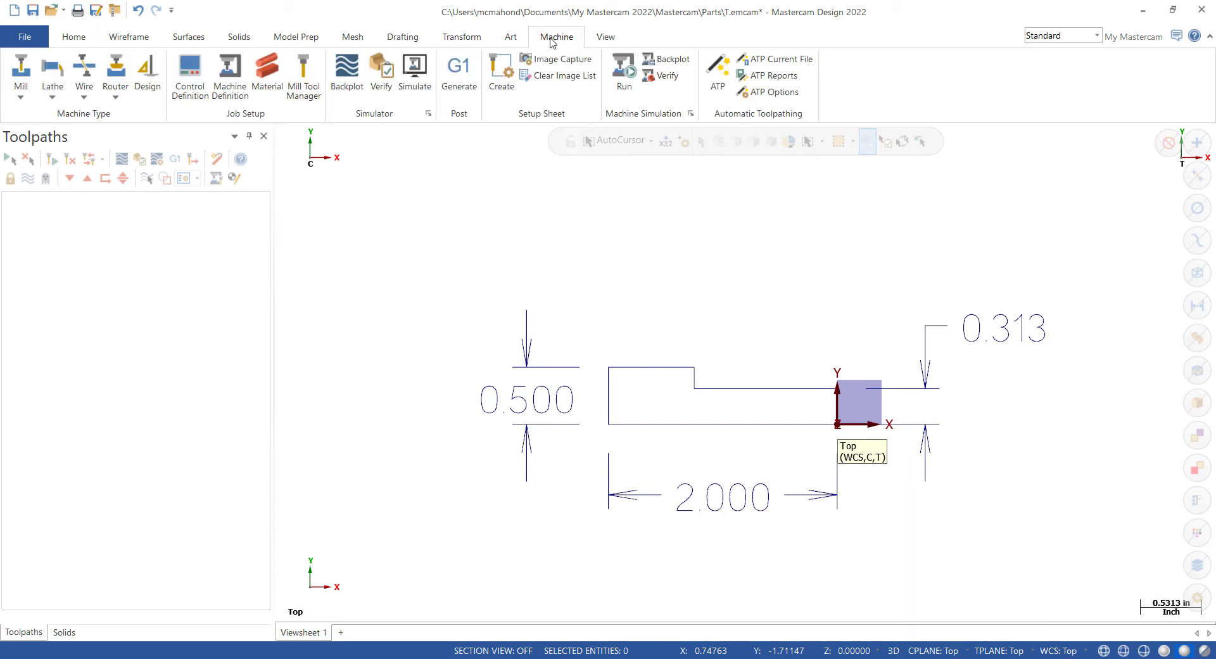
{"action": "left_click", "coordinate": [47, 87]}
{"action": "left_click", "coordinate": [62, 114]}
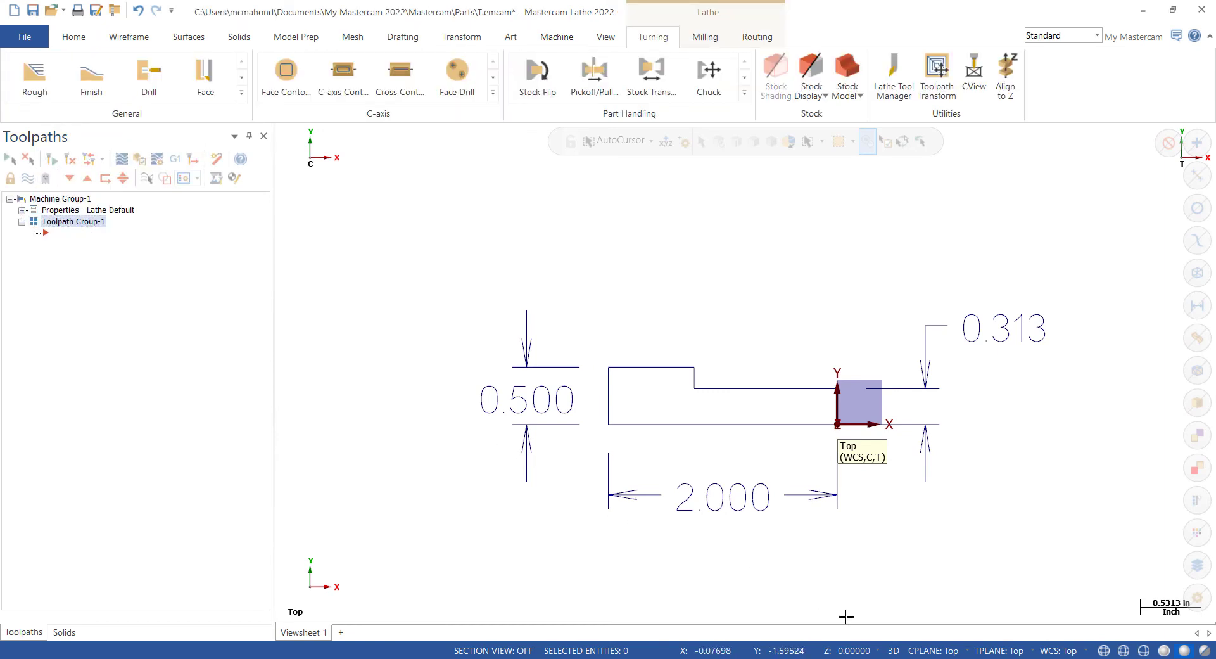
Step: Set the construction plane to the named lathe diameter plane +D+Z
{"action": "left_click", "coordinate": [934, 651]}
{"action": "mouse_move", "coordinate": [943, 493]}
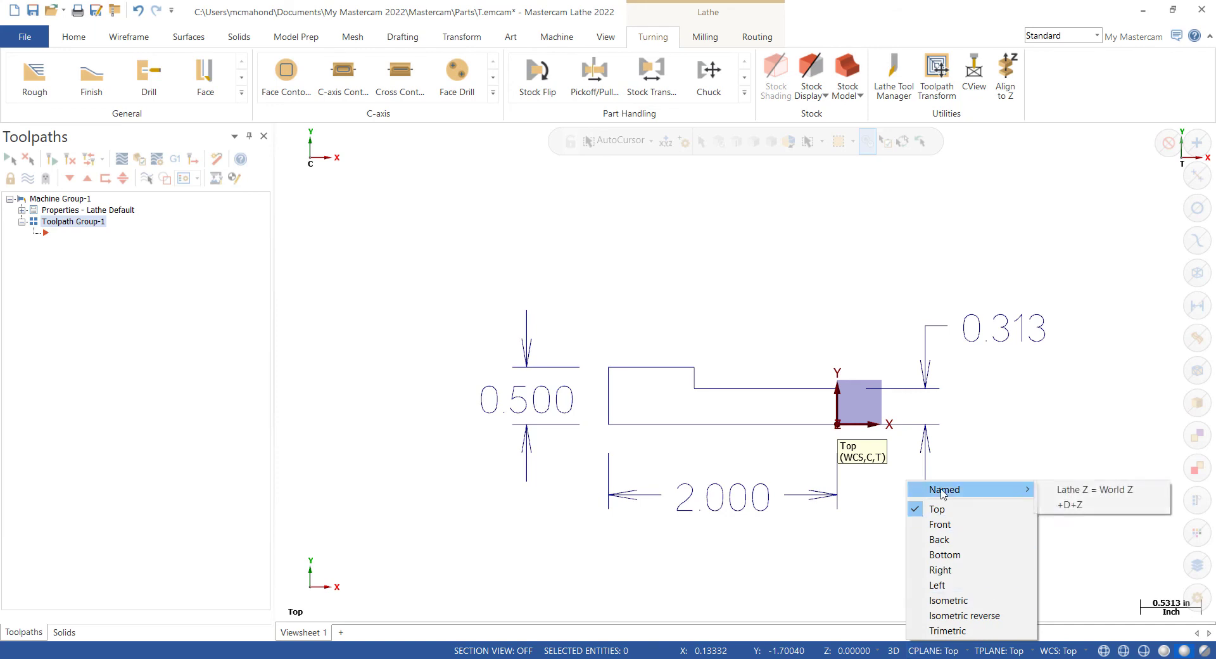
{"action": "left_click", "coordinate": [1073, 511]}
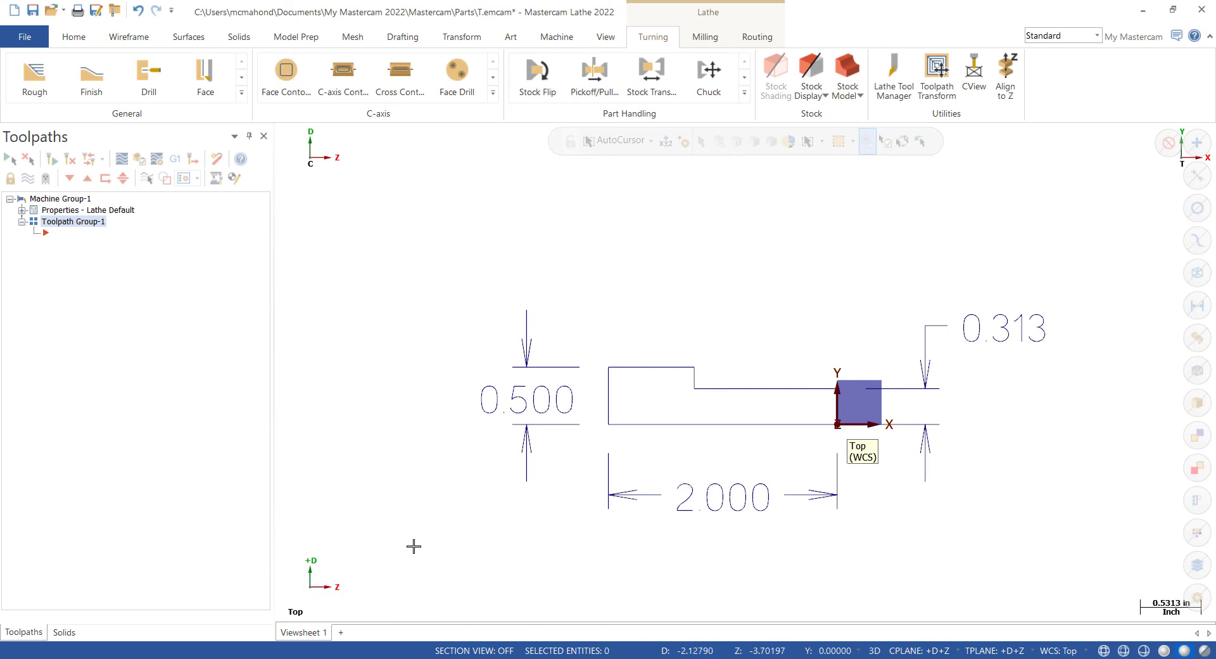
Step: Draw a horizontal line about 0.79 in long above the profile's smaller diameter, with its axis offset set to 1
{"action": "left_click", "coordinate": [126, 37]}
{"action": "left_click", "coordinate": [107, 73]}
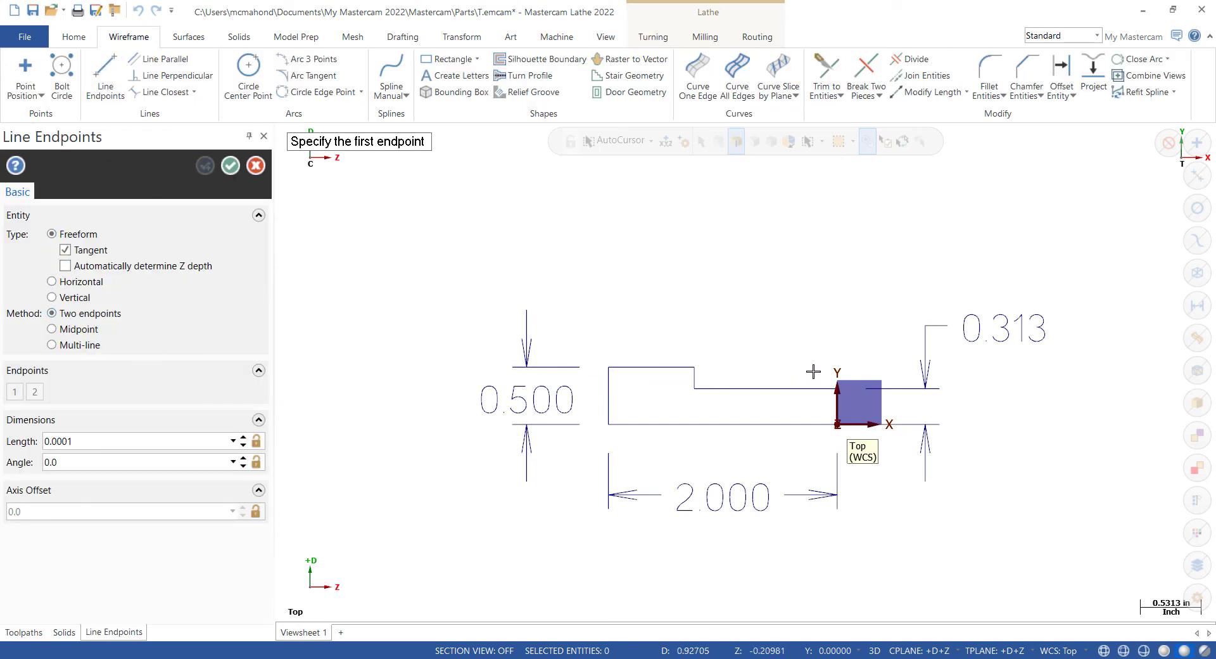
{"action": "left_click", "coordinate": [101, 286]}
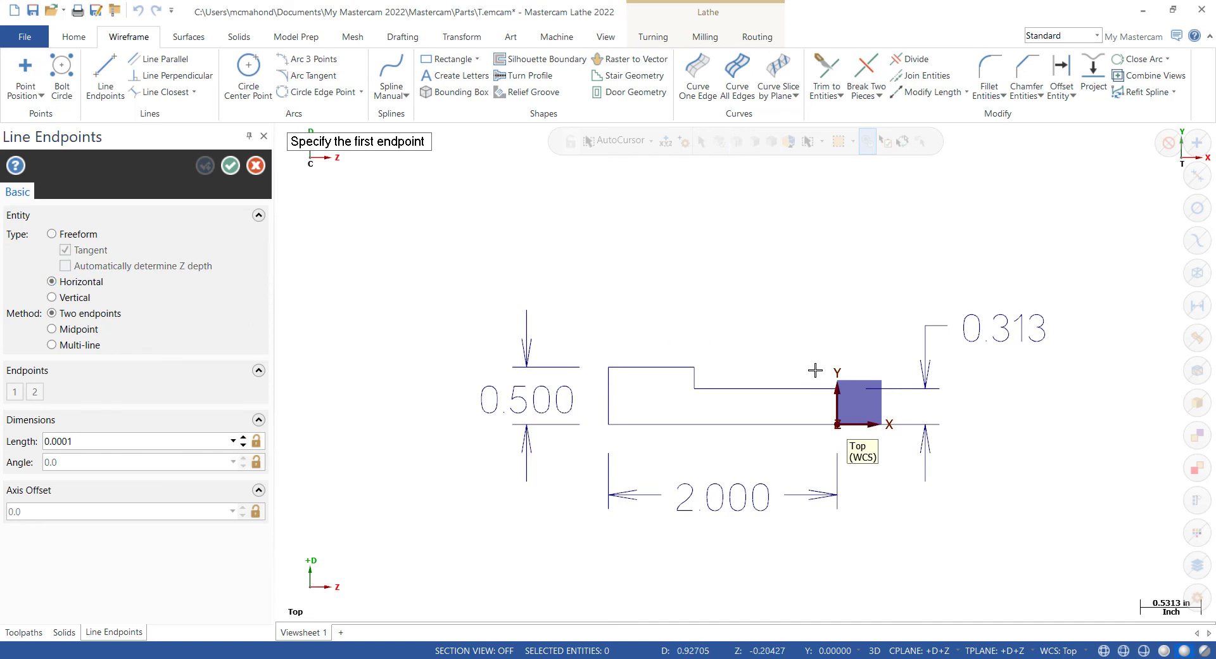
{"action": "left_click", "coordinate": [732, 330]}
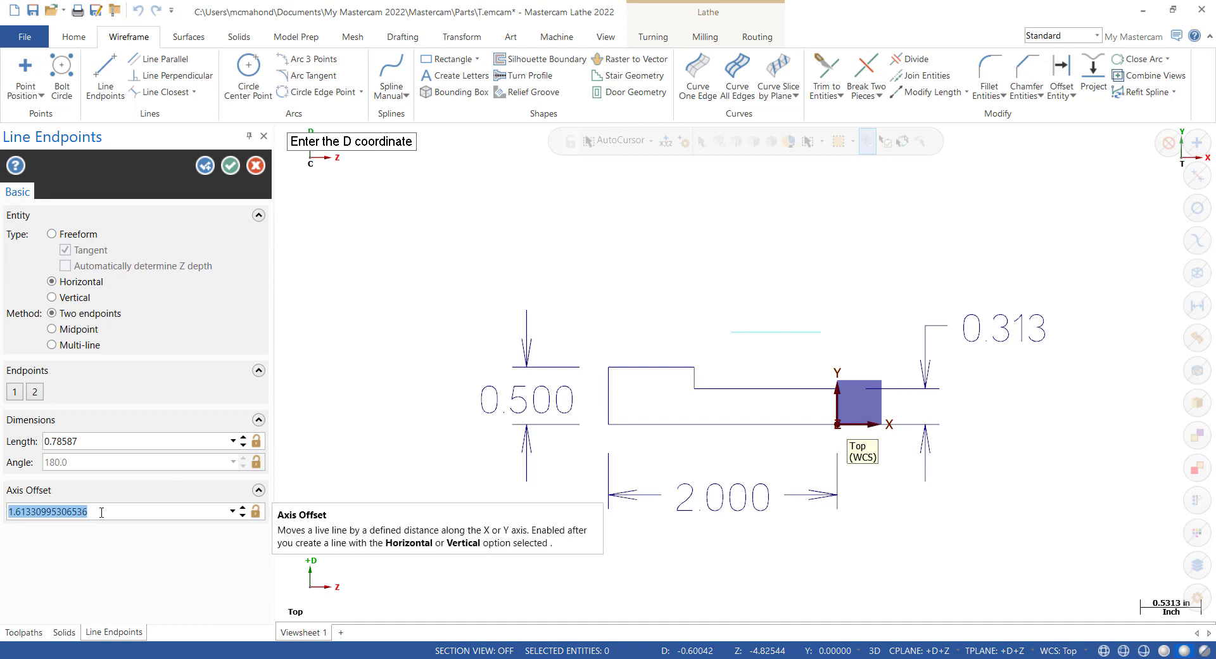
{"action": "type", "text": "1"}
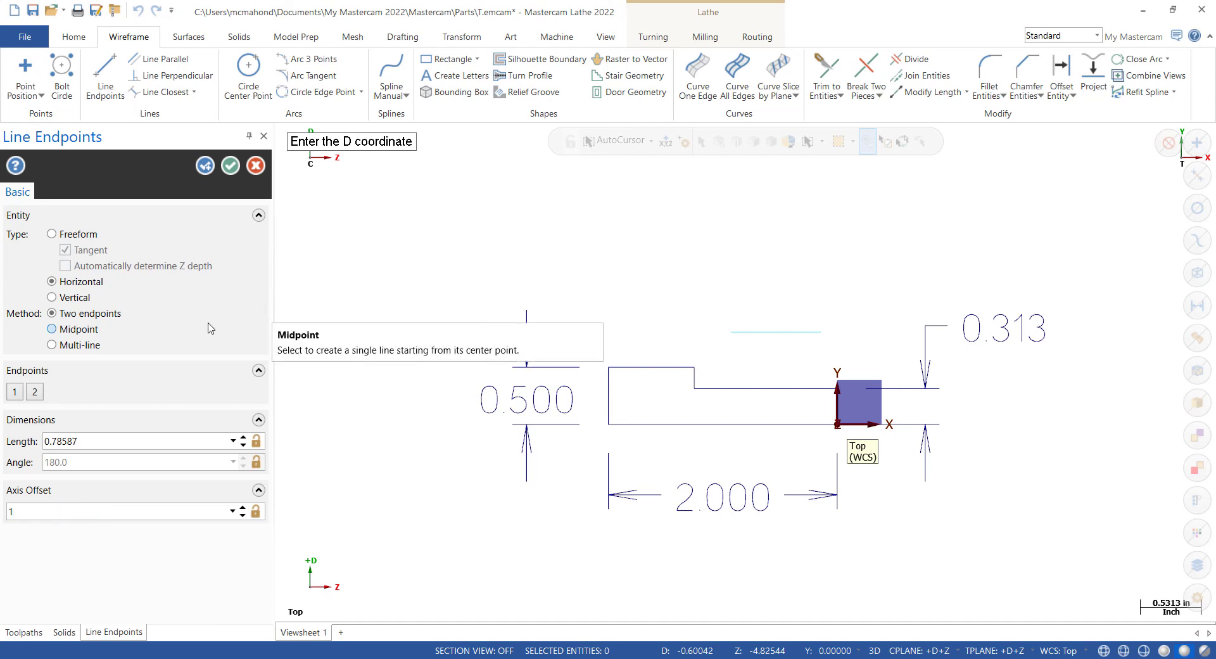
{"action": "key", "text": "Return"}
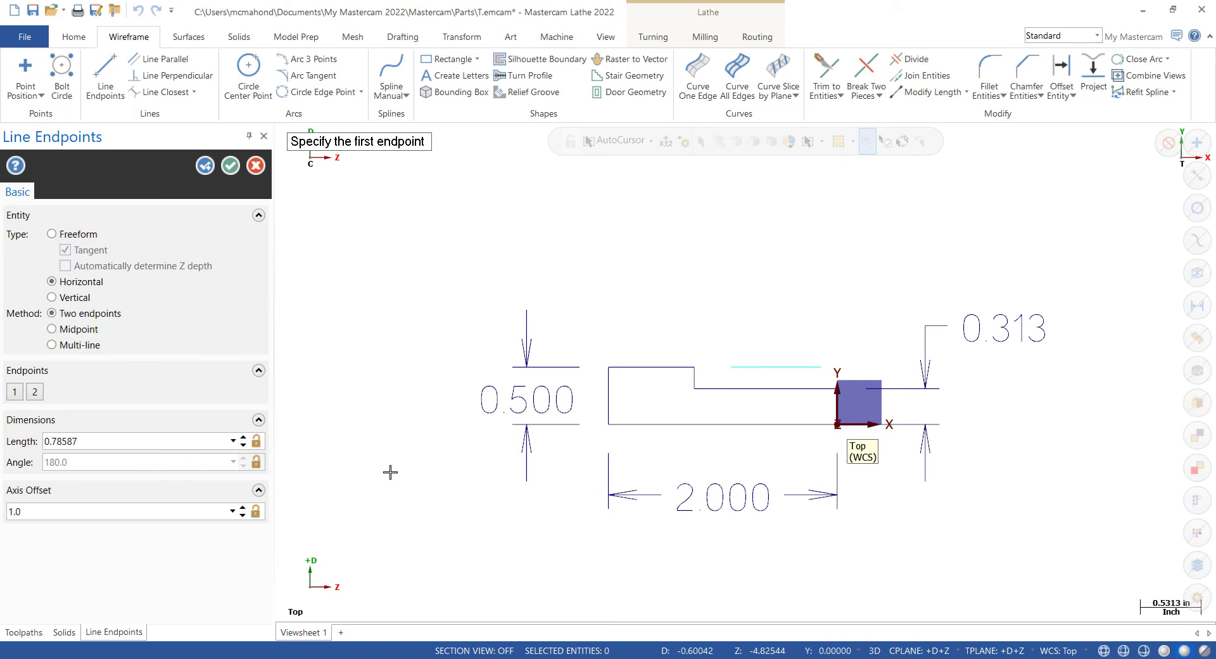
{"action": "left_click", "coordinate": [205, 166]}
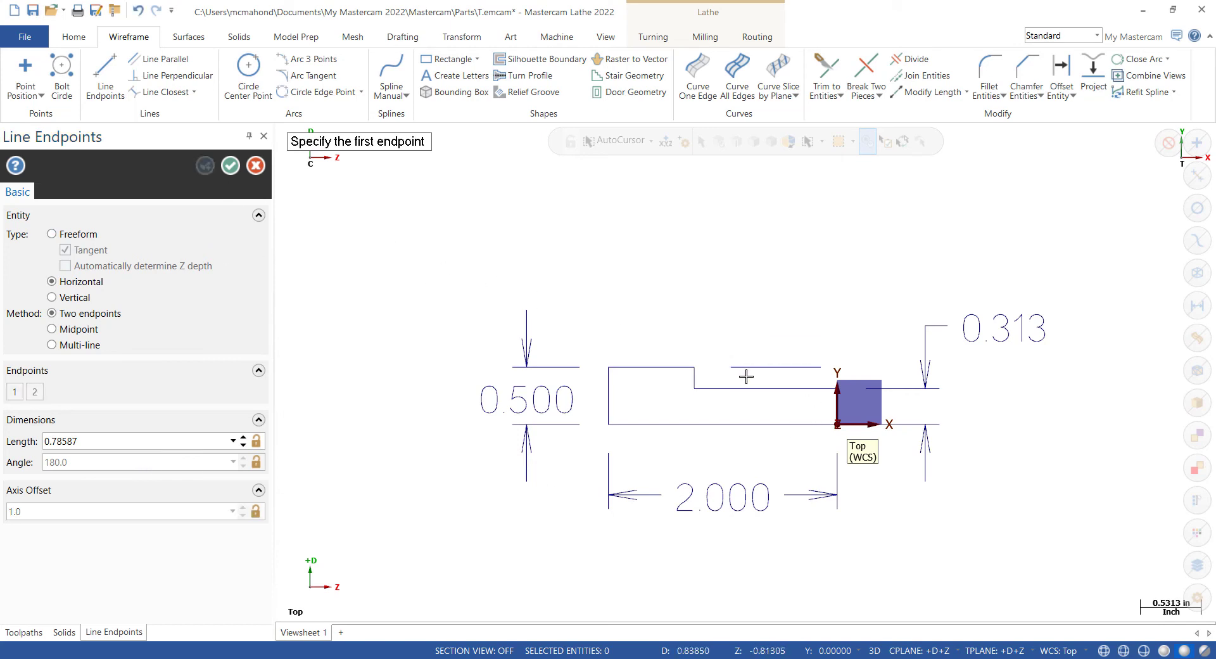